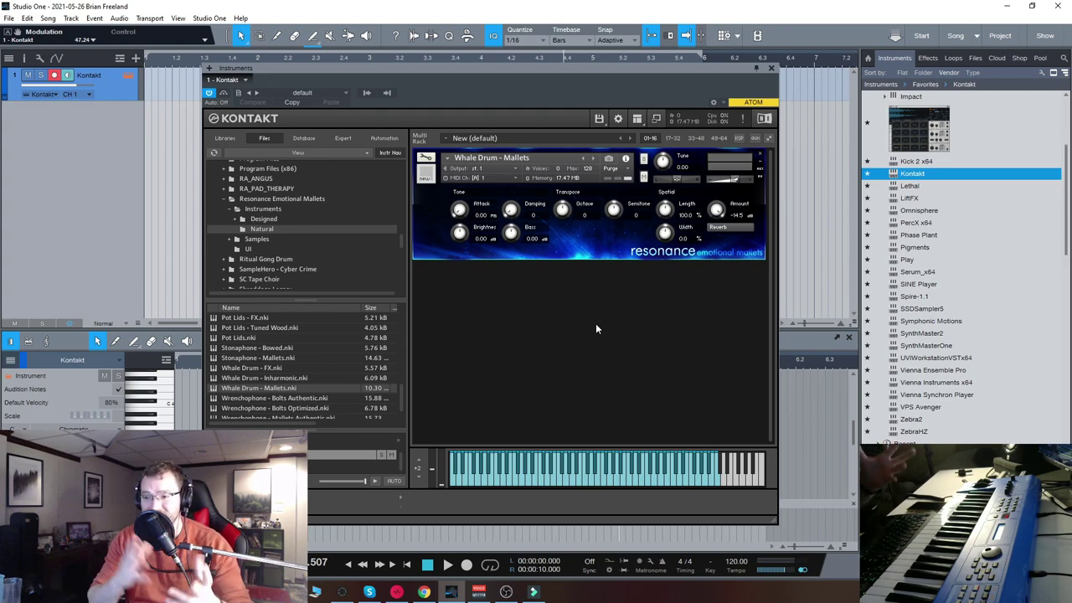
Step: Review the list of Natural instruments in the Resonance Emotional Mallets library
{"action": "scroll", "coordinate": [328, 345], "scroll_direction": "up", "scroll_amount": 2}
{"action": "scroll", "coordinate": [328, 345], "scroll_direction": "up", "scroll_amount": 2}
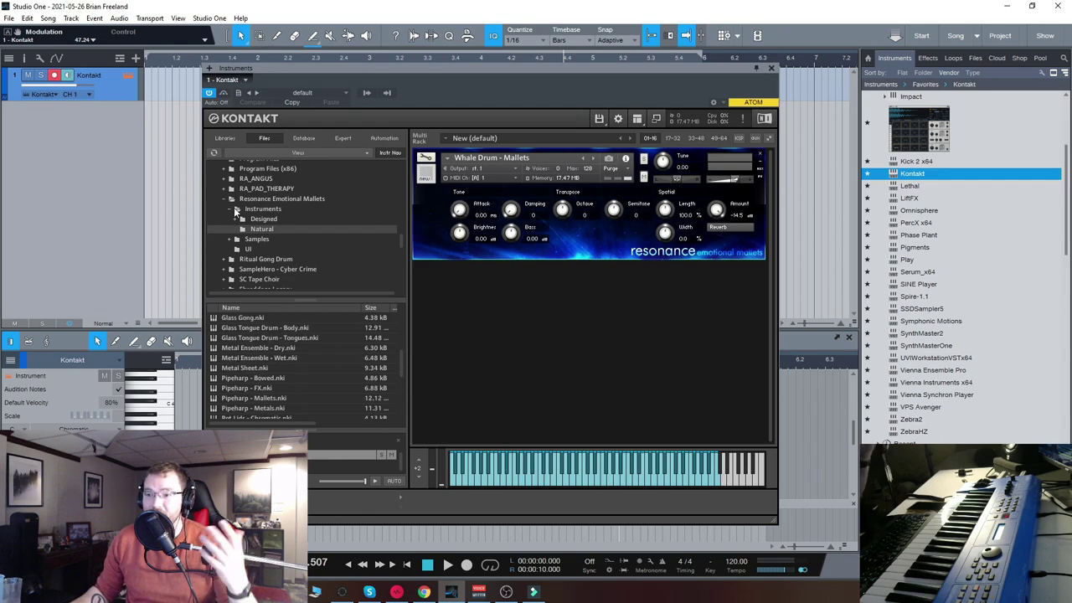
{"action": "left_click_drag", "start_coordinate": [438, 71], "coordinate": [525, 38]}
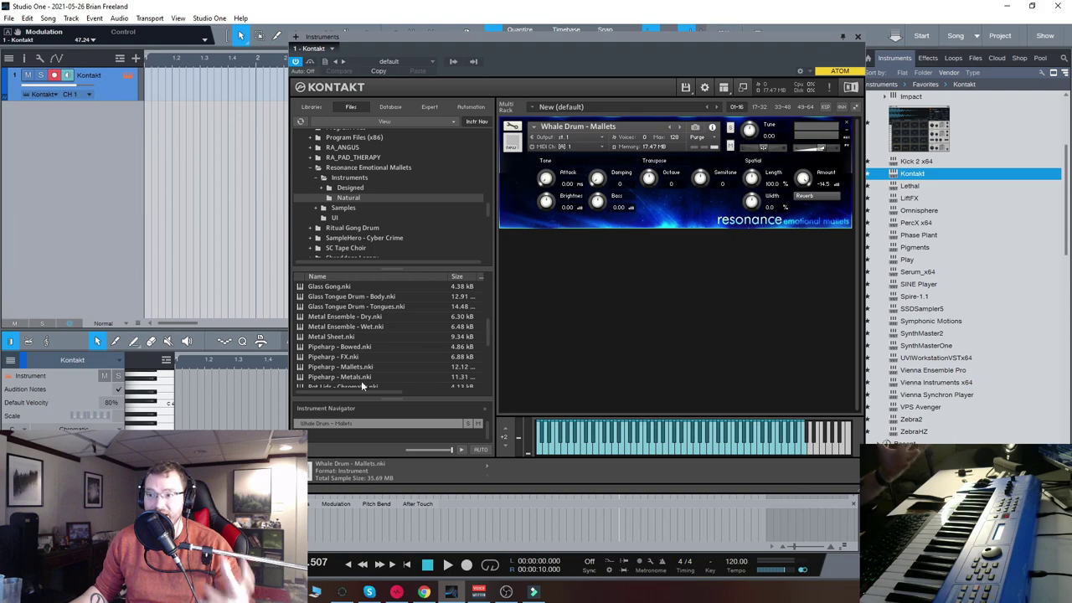
{"action": "scroll", "coordinate": [371, 347], "scroll_direction": "down", "scroll_amount": 2}
{"action": "left_click_drag", "start_coordinate": [626, 38], "coordinate": [588, 34]}
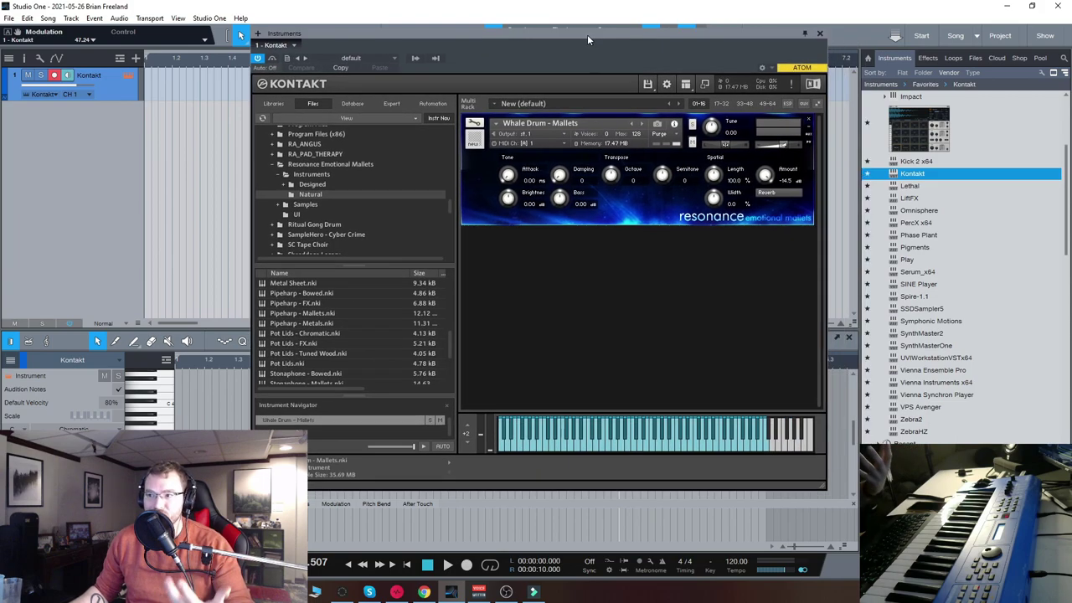
{"action": "scroll", "coordinate": [354, 343], "scroll_direction": "down", "scroll_amount": 2}
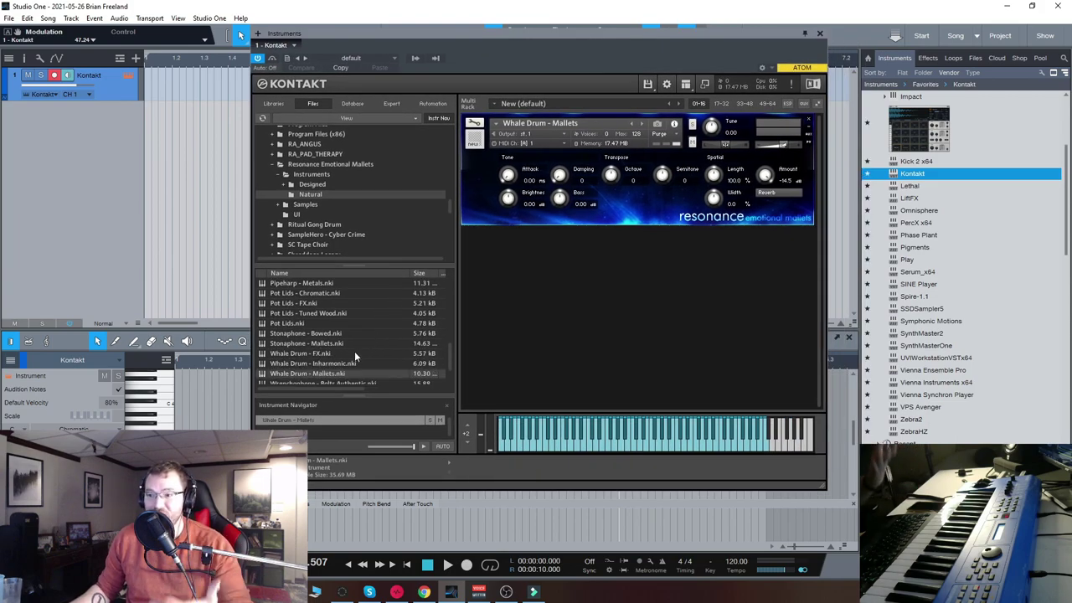
{"action": "scroll", "coordinate": [350, 347], "scroll_direction": "up", "scroll_amount": 3}
{"action": "scroll", "coordinate": [347, 335], "scroll_direction": "up", "scroll_amount": 6}
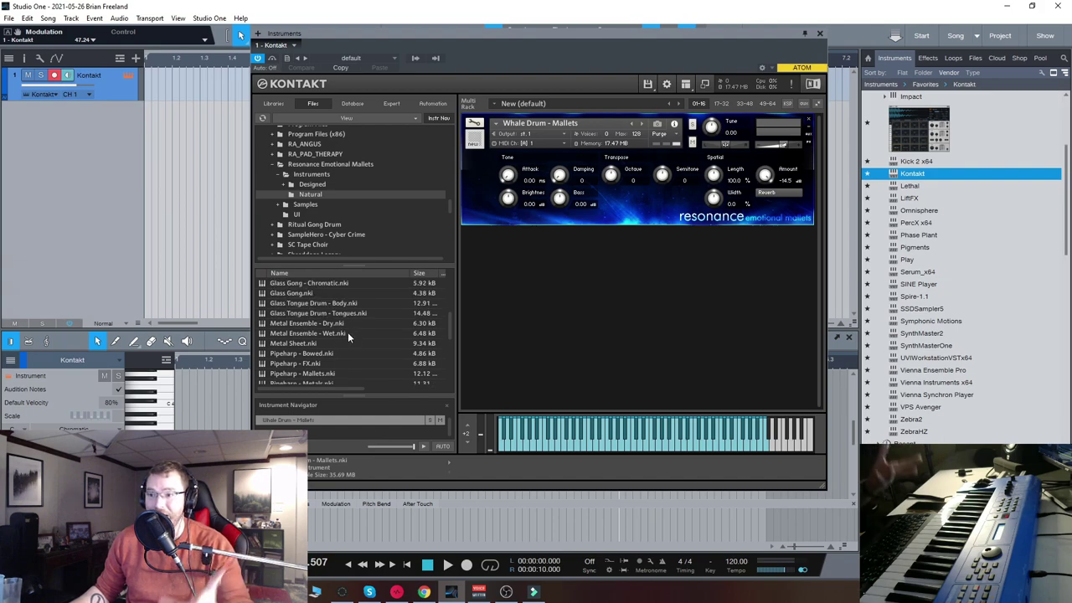
{"action": "scroll", "coordinate": [349, 344], "scroll_direction": "up", "scroll_amount": 1}
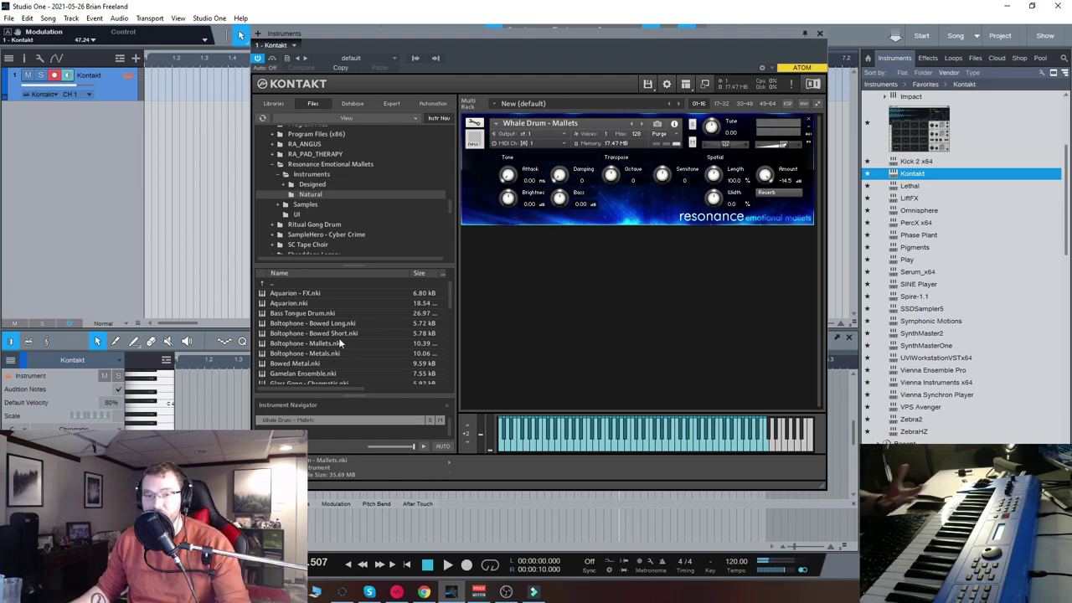
{"action": "left_click_drag", "start_coordinate": [616, 46], "coordinate": [590, 47]}
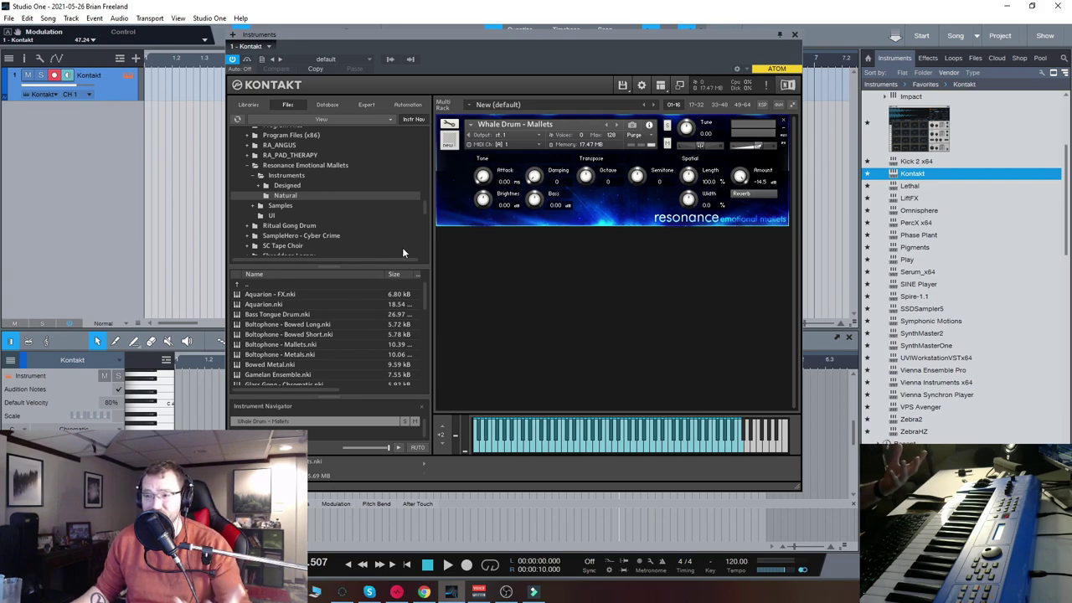
Step: Remove Whale Drum - Mallets from the rack and load Bathysphere Descent from the Designed instruments' Impacts & FX folder
{"action": "left_click", "coordinate": [784, 123]}
{"action": "left_click", "coordinate": [292, 185]}
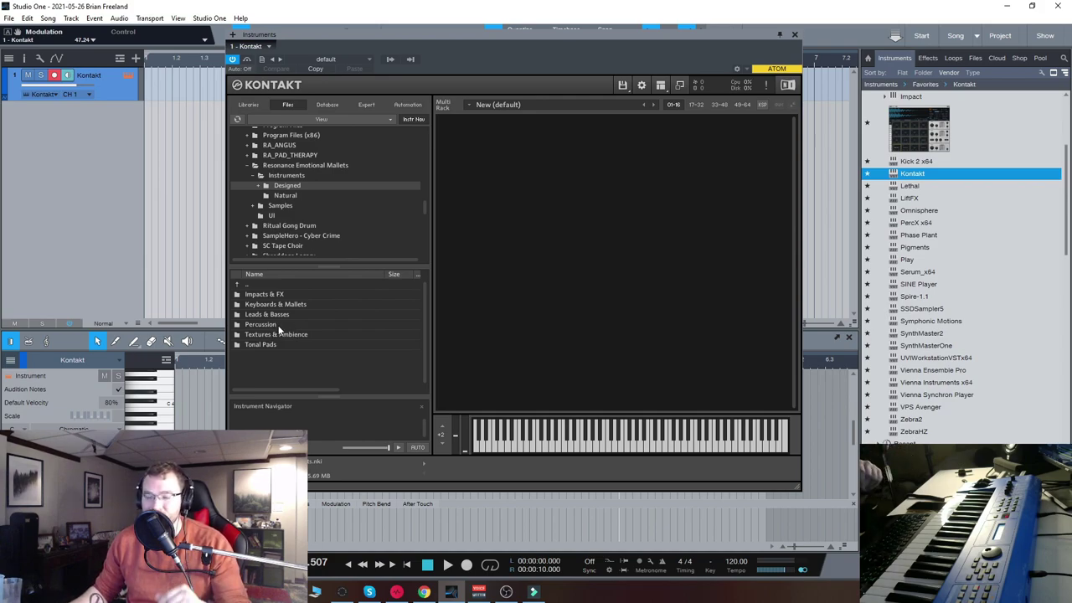
{"action": "double_click", "coordinate": [265, 296]}
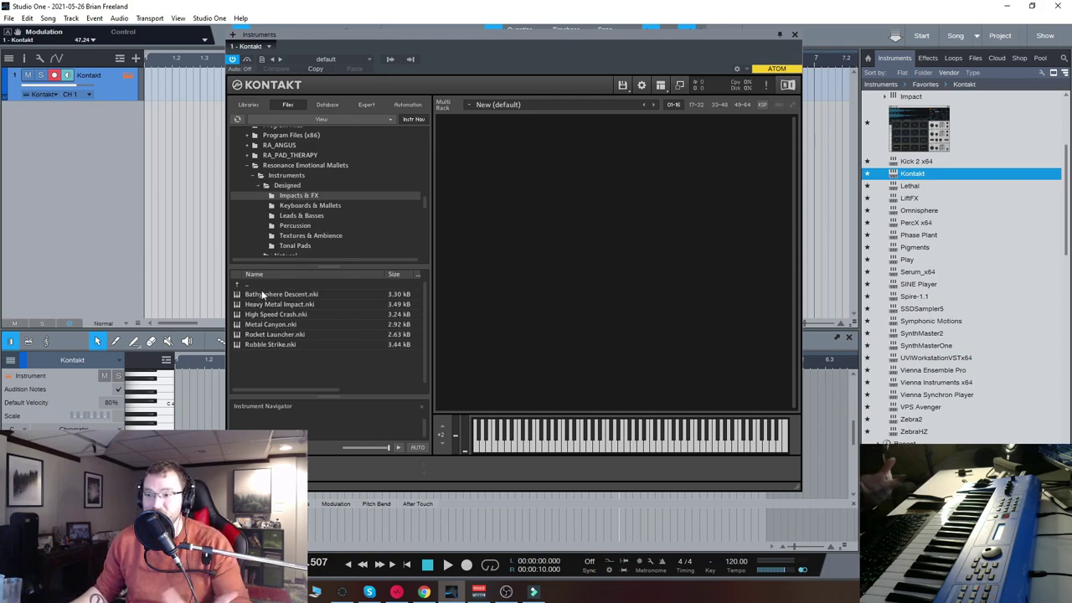
{"action": "double_click", "coordinate": [272, 293]}
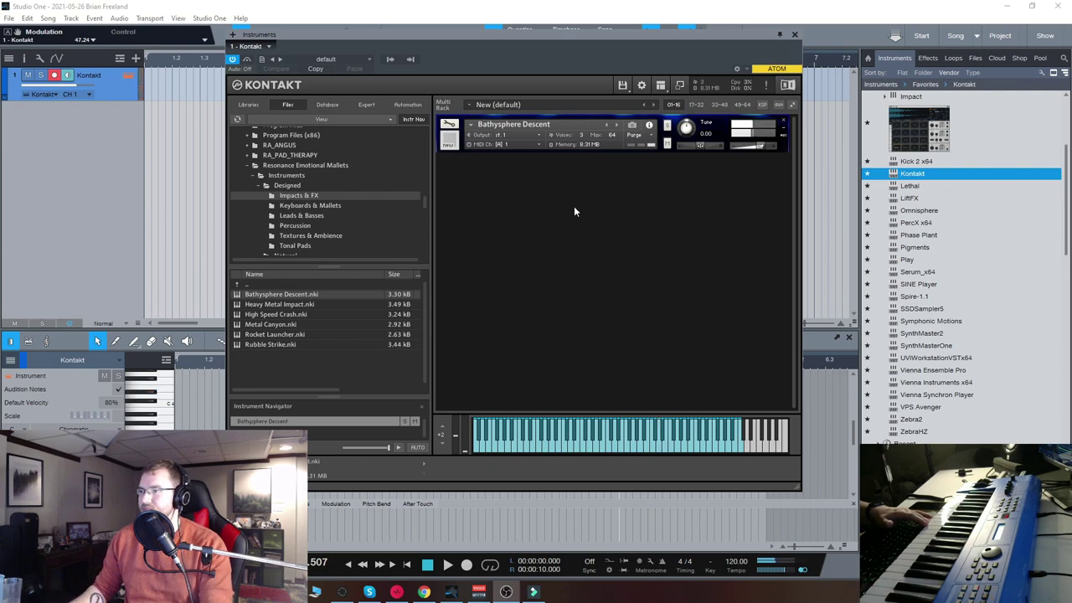
Step: Audition the following Impacts & FX instruments in turn: Heavy Metal Impact, High Speed Crash, Metal Canyon and Rocket Launcher
{"action": "left_click", "coordinate": [617, 124]}
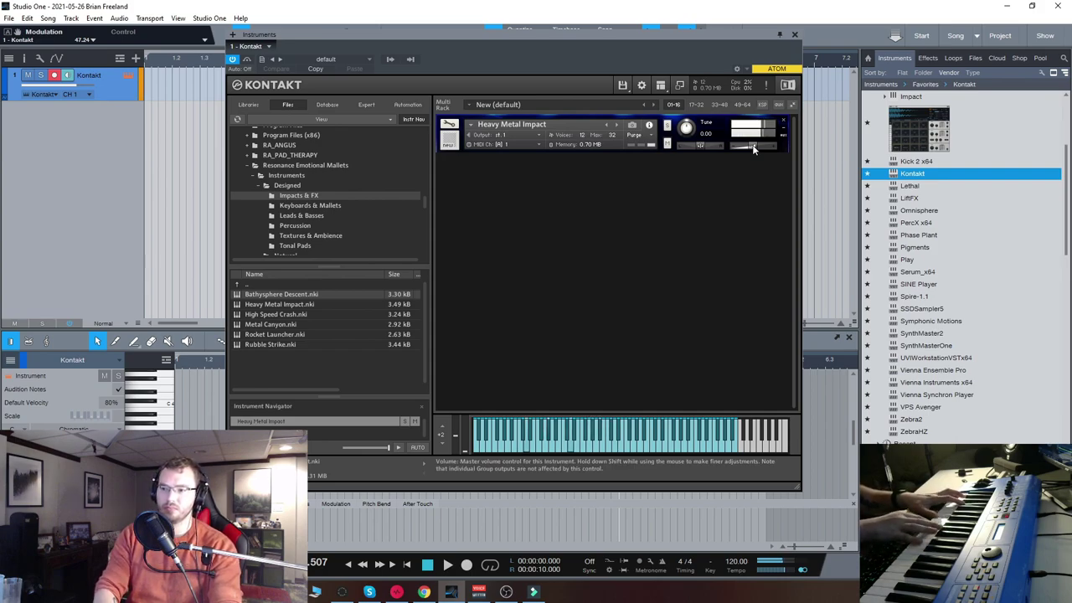
{"action": "left_click", "coordinate": [617, 124]}
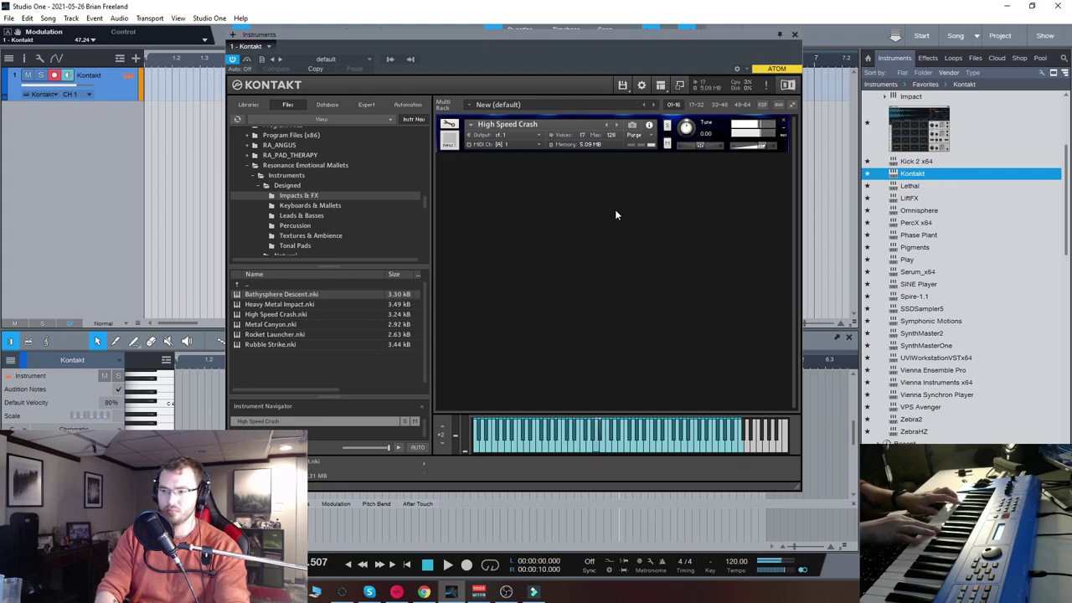
{"action": "left_click", "coordinate": [618, 123]}
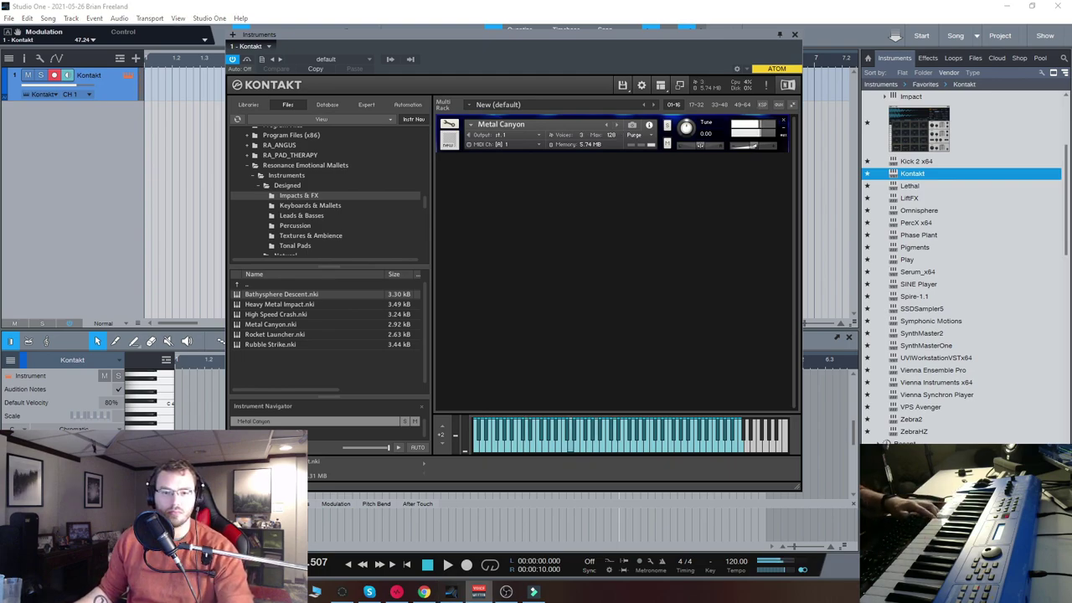
{"action": "left_click_drag", "start_coordinate": [611, 34], "coordinate": [616, 34]}
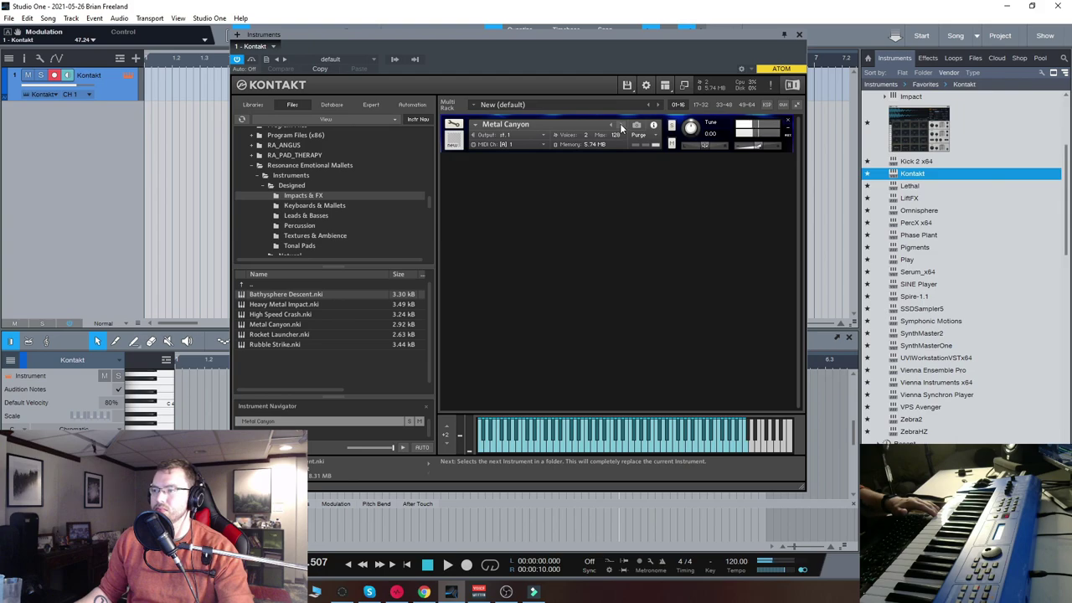
{"action": "left_click", "coordinate": [619, 123]}
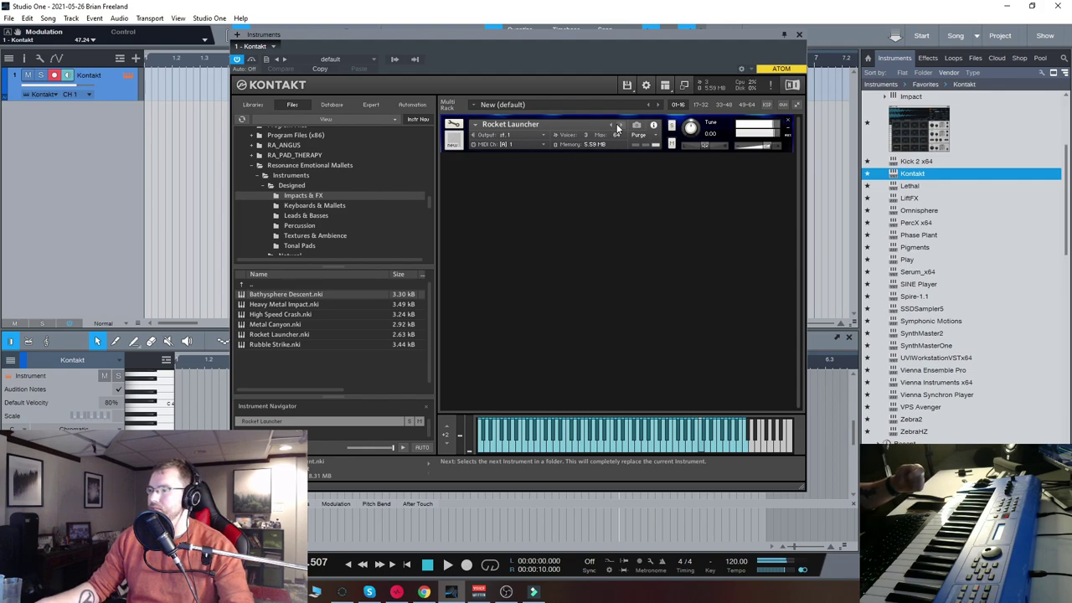
Step: Audition Dream Carnival, Dream Stones and Icicle Music Box from the Keyboards & Mallets folder
{"action": "left_click", "coordinate": [621, 126]}
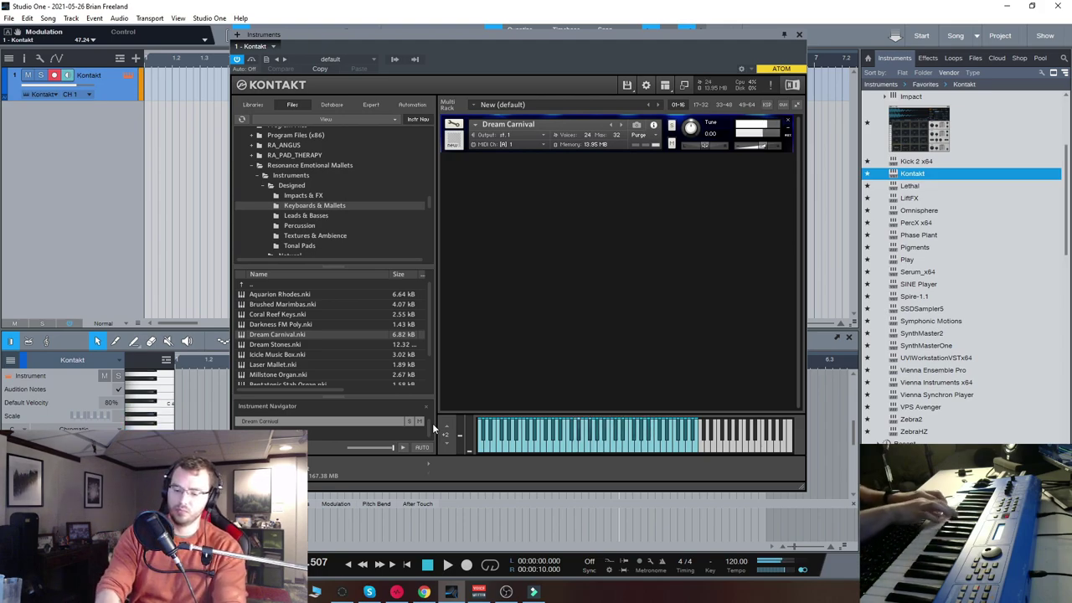
{"action": "left_click", "coordinate": [620, 125]}
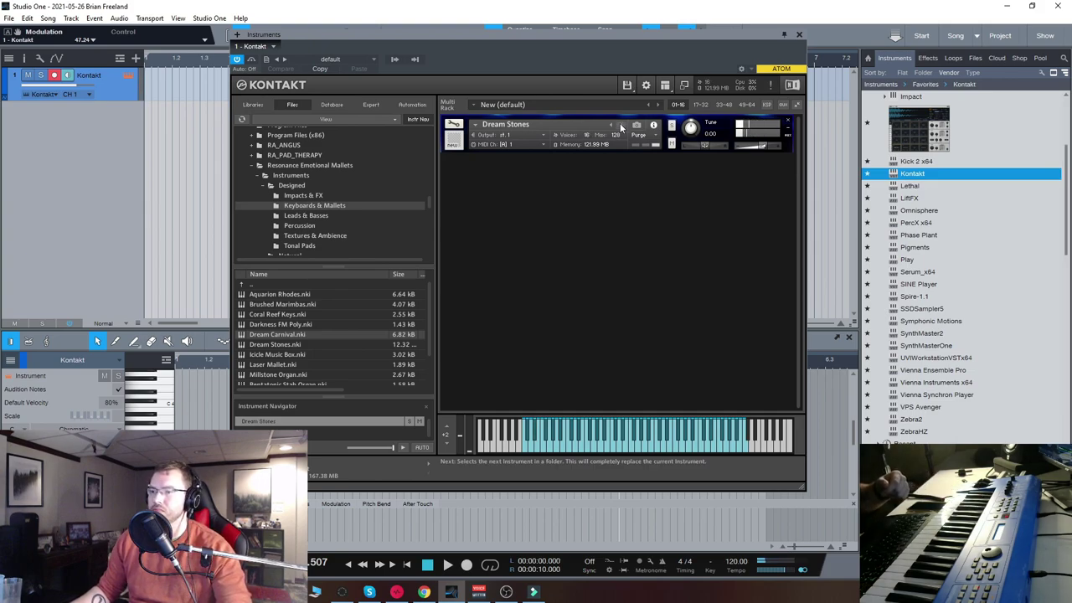
{"action": "left_click", "coordinate": [621, 124]}
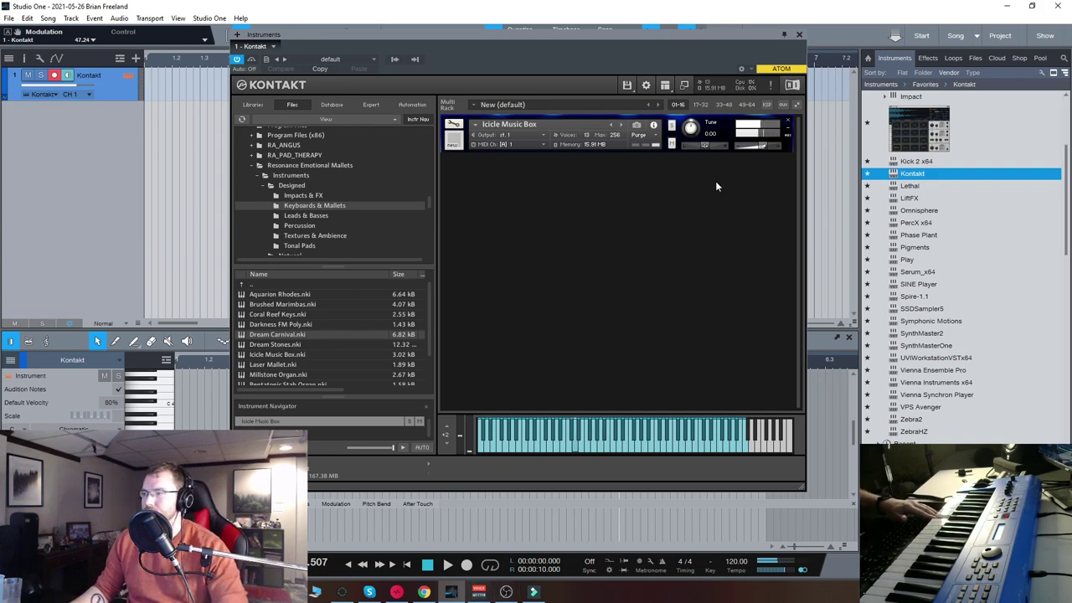
{"action": "left_click", "coordinate": [619, 124]}
Step: Audition Stone Flute, Taped Sub, Giant Pipe Bass and Hybrid Bass from the Leads & Basses folder
{"action": "left_click", "coordinate": [621, 123]}
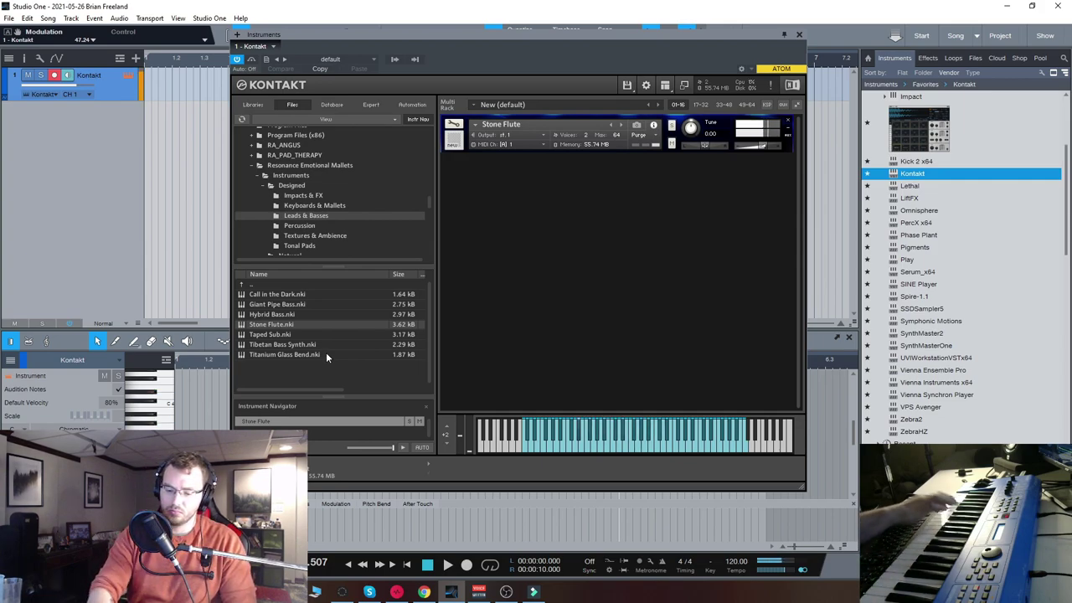
{"action": "left_click", "coordinate": [620, 123]}
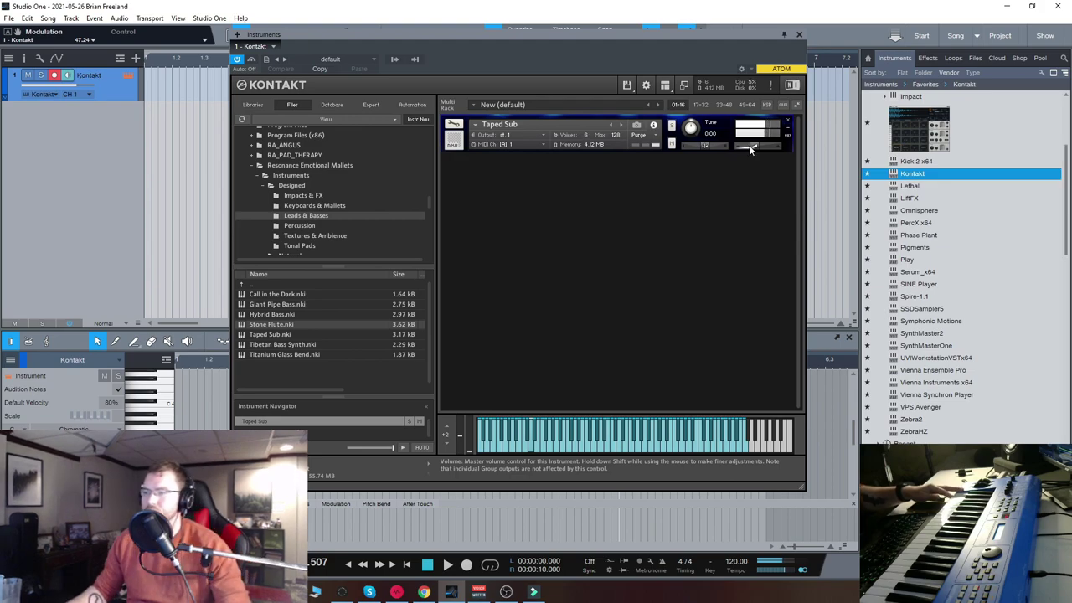
{"action": "double_click", "coordinate": [276, 304]}
{"action": "left_click", "coordinate": [541, 328]}
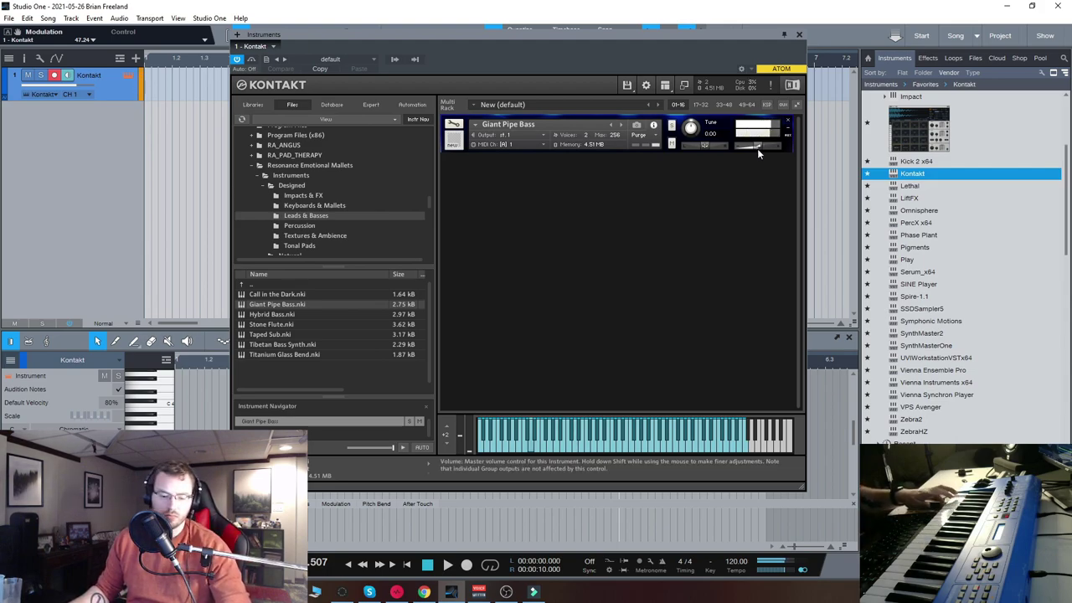
{"action": "left_click", "coordinate": [611, 124]}
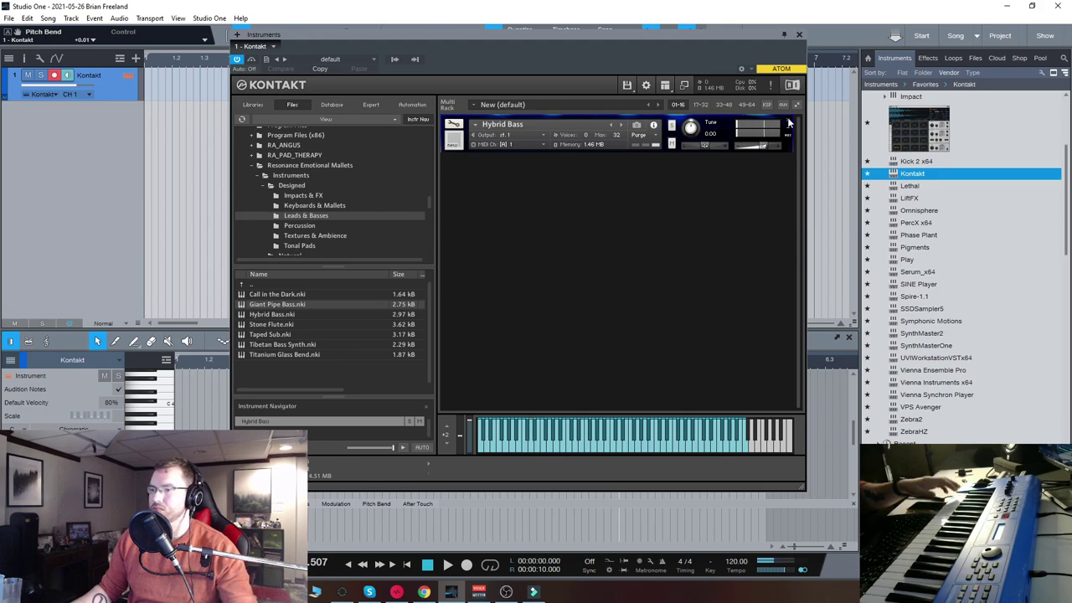
Step: Load Heavy Tongue Djembe from the Percussion folder and advance through its instruments to Iron Foundry and Large Tongue Drum
{"action": "left_click", "coordinate": [299, 226]}
{"action": "double_click", "coordinate": [287, 304]}
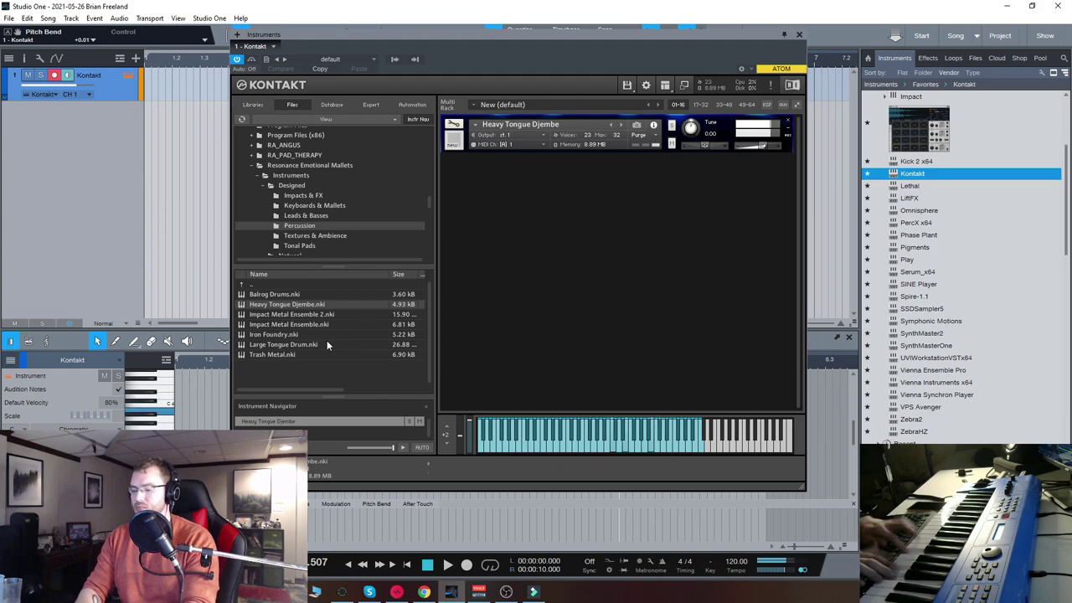
{"action": "left_click", "coordinate": [621, 124]}
{"action": "left_click", "coordinate": [621, 124]}
{"action": "left_click", "coordinate": [621, 124]}
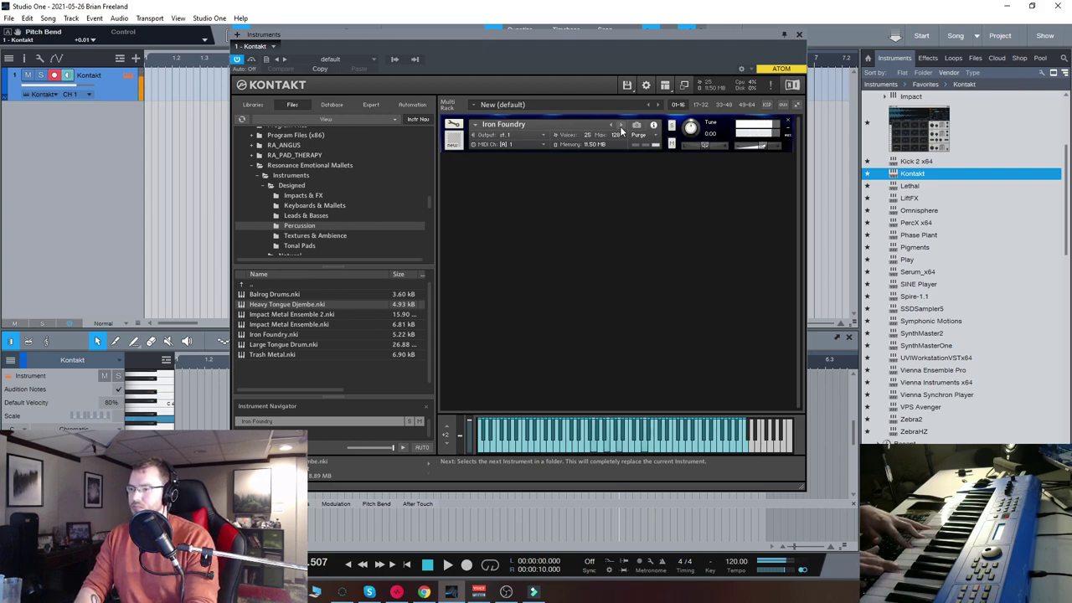
{"action": "left_click", "coordinate": [621, 128]}
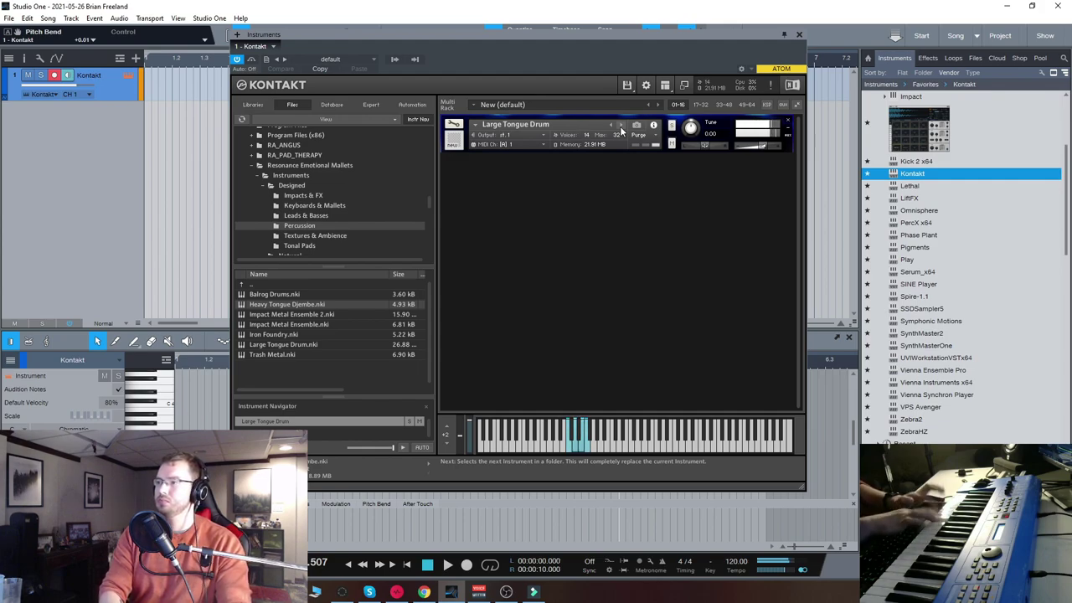
Step: Remove Large Tongue Drum from the rack and load Slow Motion Neurons from the Textures & Ambience folder
{"action": "left_click", "coordinate": [788, 119]}
{"action": "left_click", "coordinate": [315, 235]}
{"action": "double_click", "coordinate": [288, 344]}
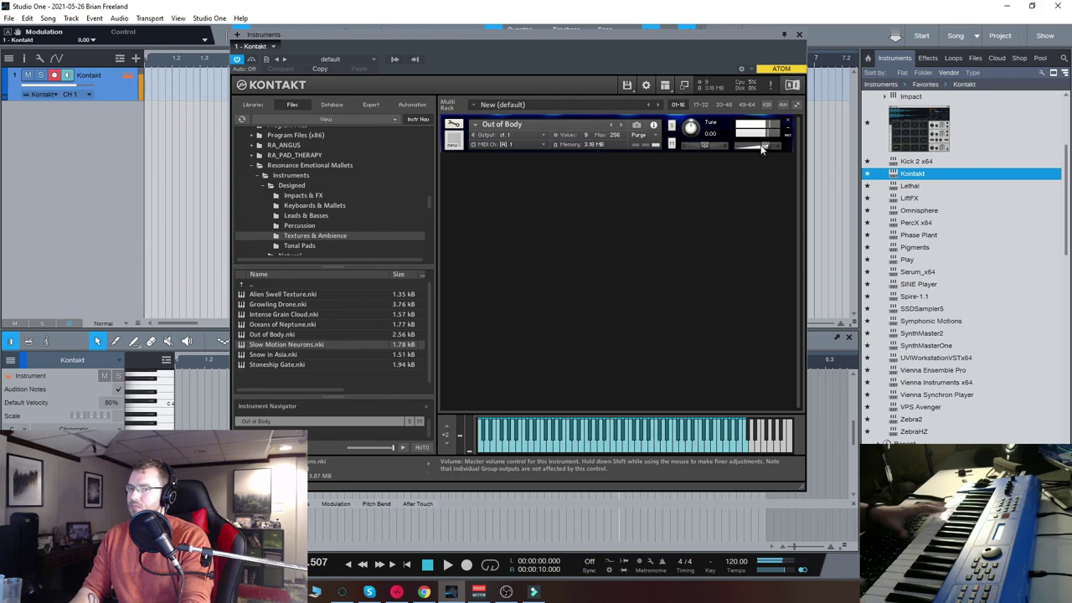
Step: Audition Oceans of Neptune while lowering the modulation wheel, followed by Intense Grain Cloud and Growling Drone
{"action": "left_click", "coordinate": [614, 126]}
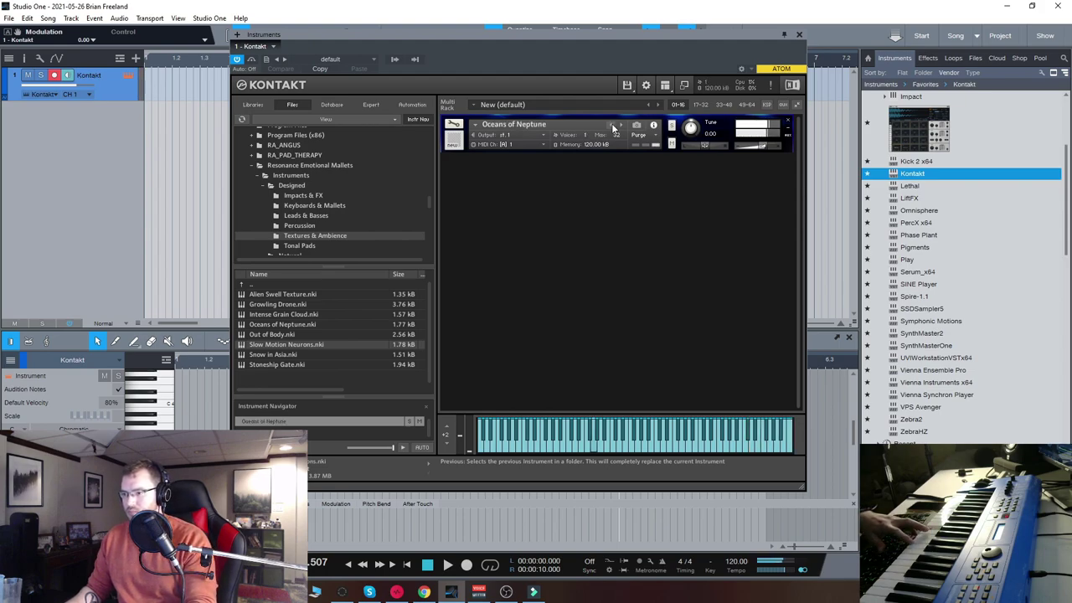
{"action": "left_click_drag", "start_coordinate": [469, 432], "coordinate": [467, 455]}
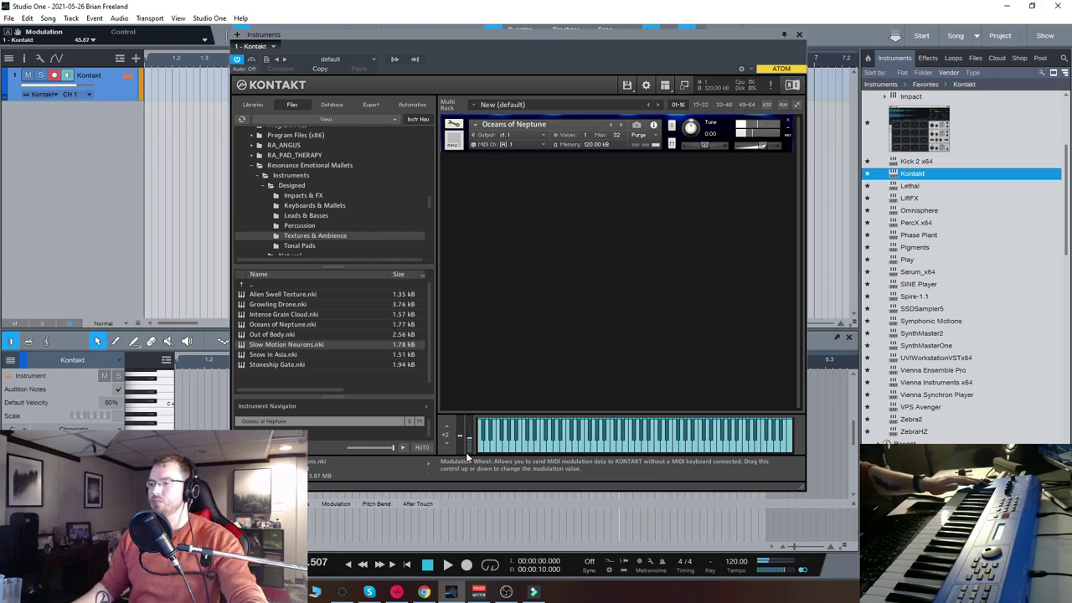
{"action": "left_click", "coordinate": [609, 125]}
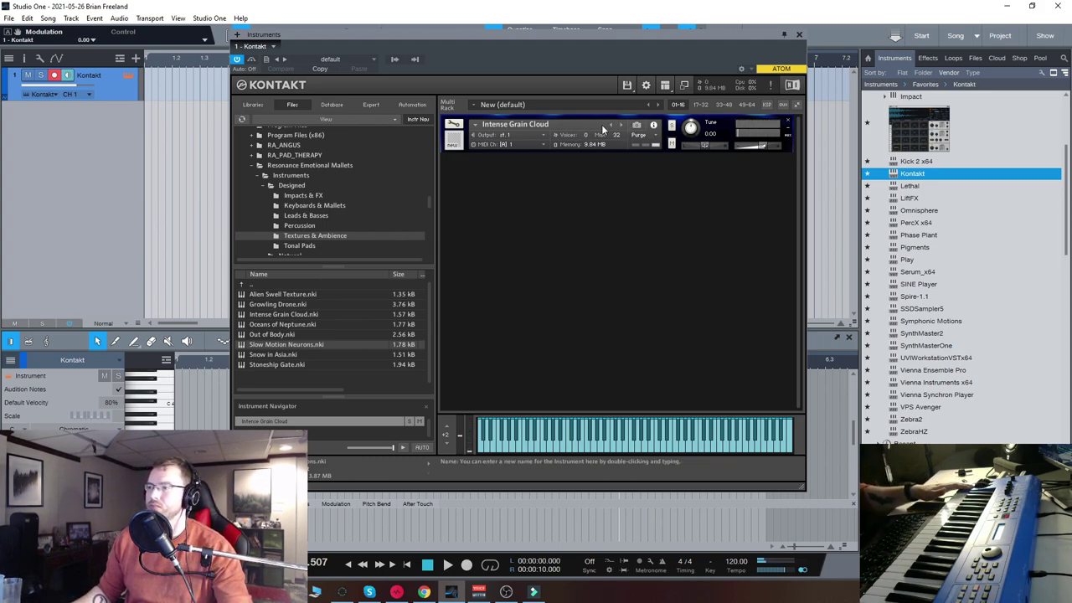
{"action": "left_click", "coordinate": [610, 124]}
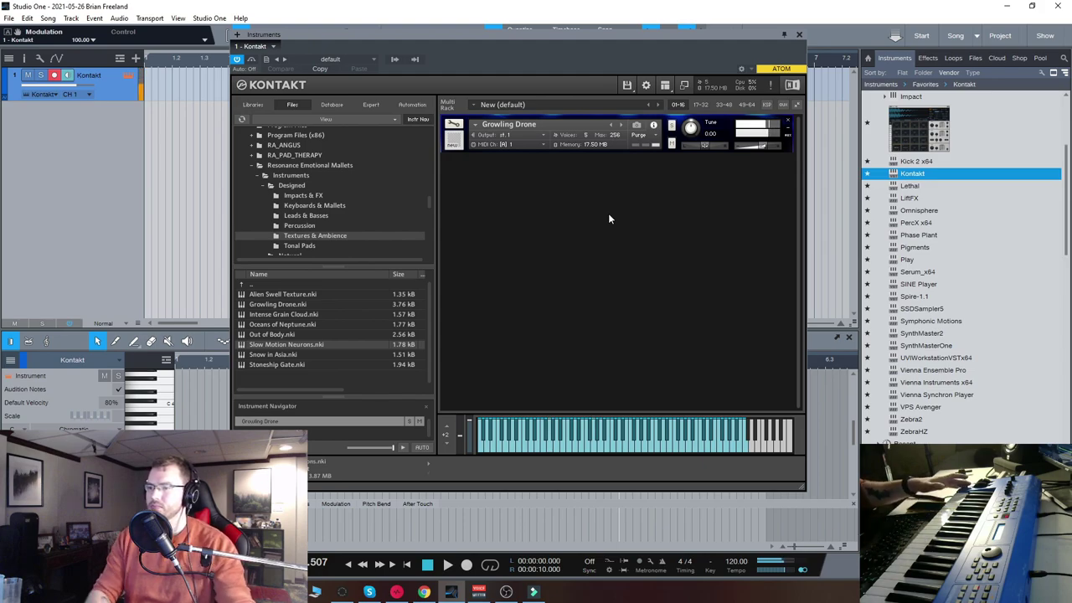
Step: Remove Growling Drone from the rack and load Bowed Ensemble from the Tonal Pads folder
{"action": "left_click", "coordinate": [788, 124]}
{"action": "left_click", "coordinate": [298, 246]}
{"action": "double_click", "coordinate": [279, 294]}
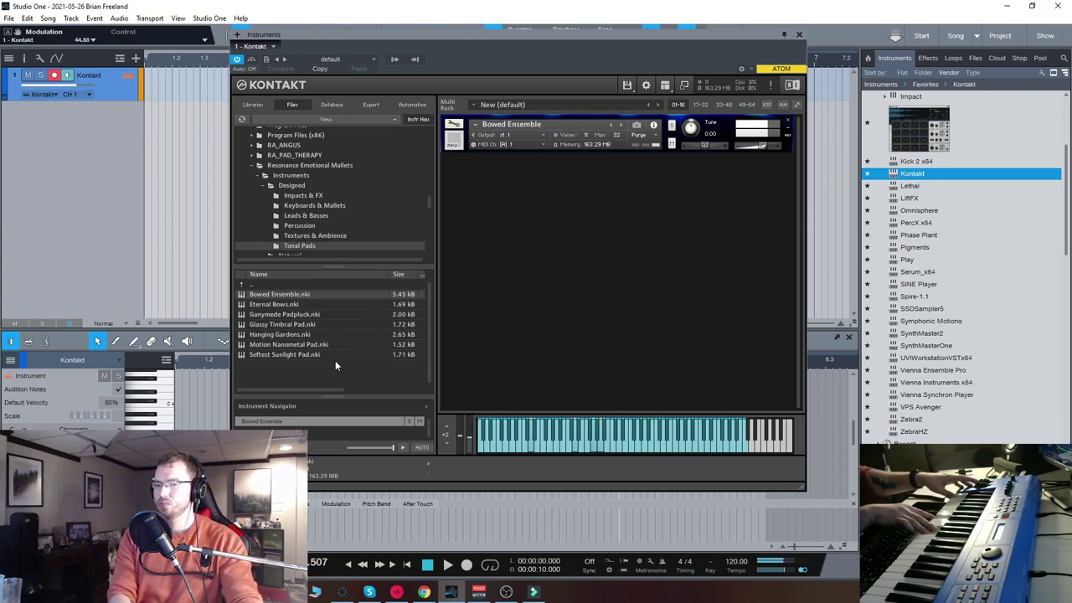
Step: Audition the tonal pads Eternal Bows, Ganymede Padpluck, Glassy Timbral Pad and Hanging Gardens, and clear the last one from the rack
{"action": "left_click", "coordinate": [620, 124]}
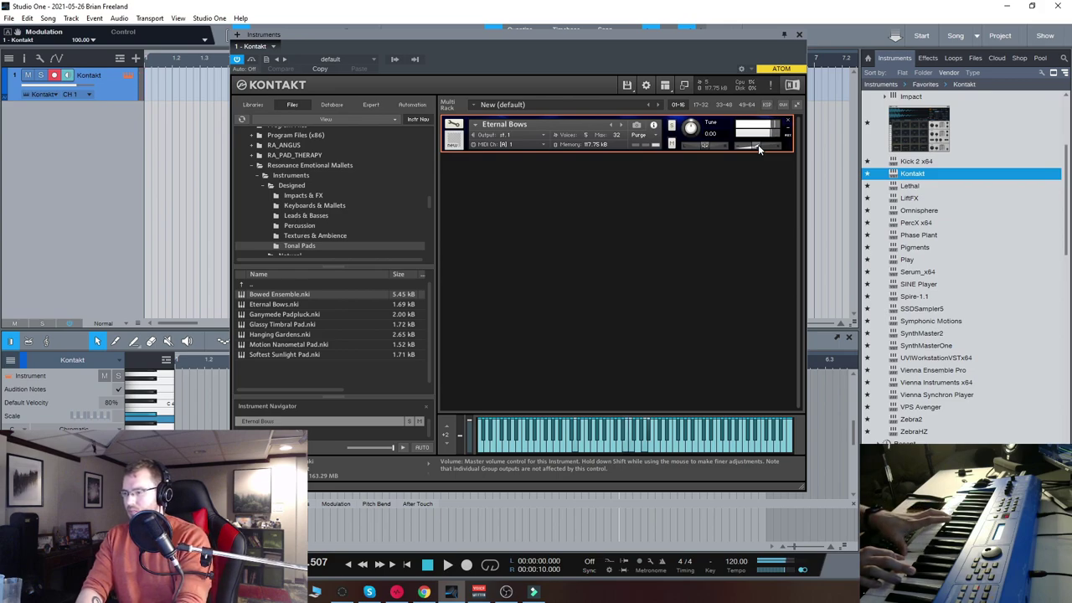
{"action": "left_click", "coordinate": [621, 126]}
{"action": "left_click", "coordinate": [620, 125]}
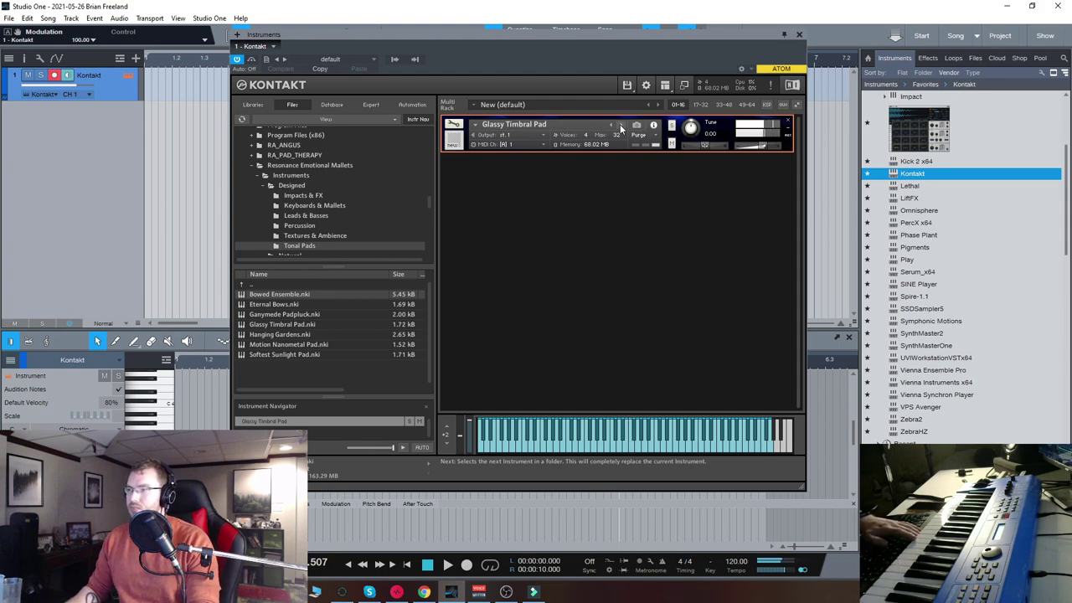
{"action": "left_click", "coordinate": [620, 126]}
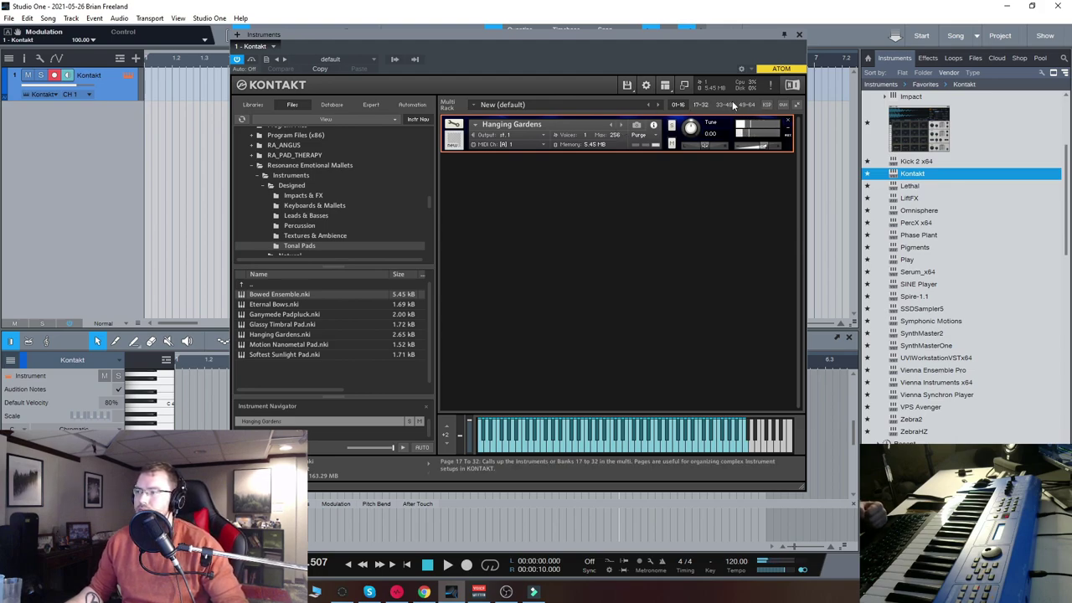
{"action": "left_click", "coordinate": [787, 124]}
{"action": "scroll", "coordinate": [339, 205], "scroll_direction": "down", "scroll_amount": 2}
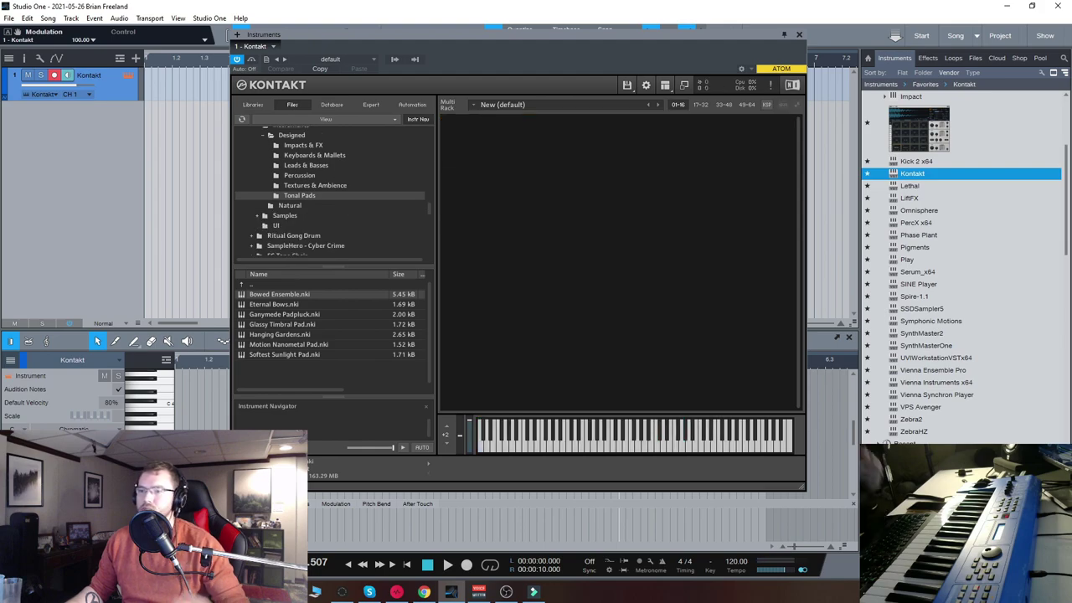